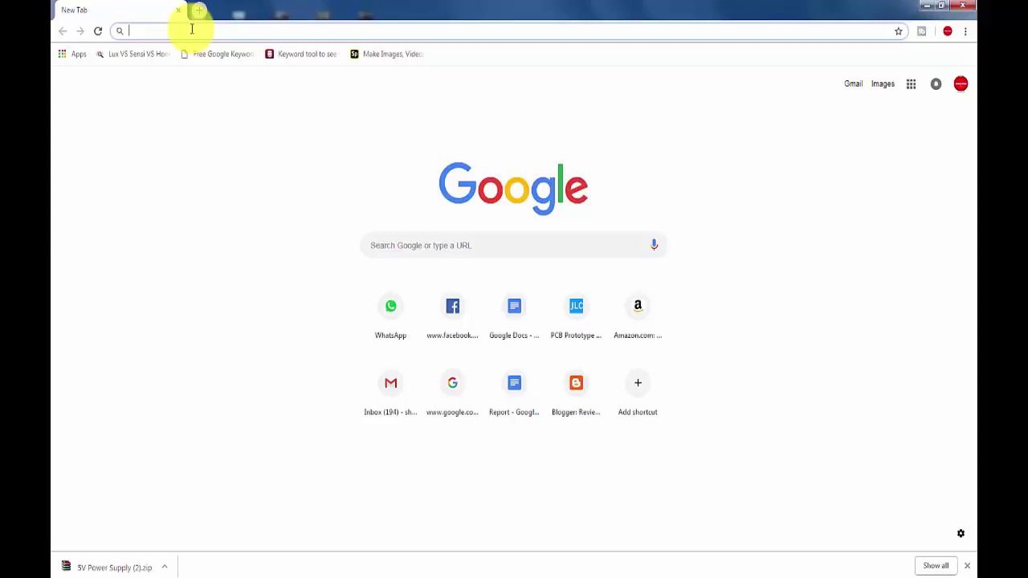
Step: Type 'jlc' in Chrome's address bar so it autocompletes to jlcpcb.com
text(jlcpcb.com)
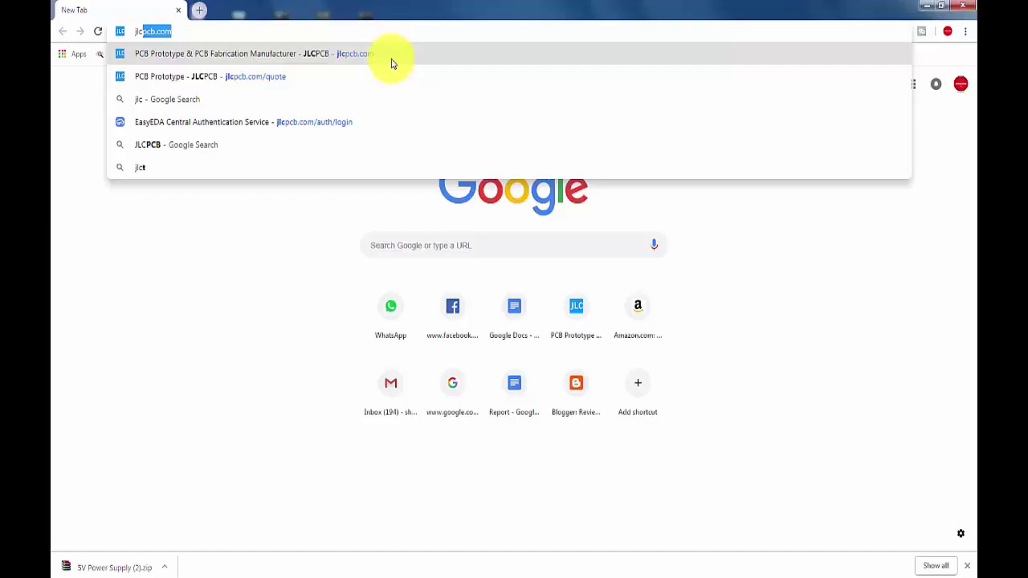
Step: Load jlcpcb.com and sign in with the autofilled credentials after passing the reCAPTCHA check
click(285, 56)
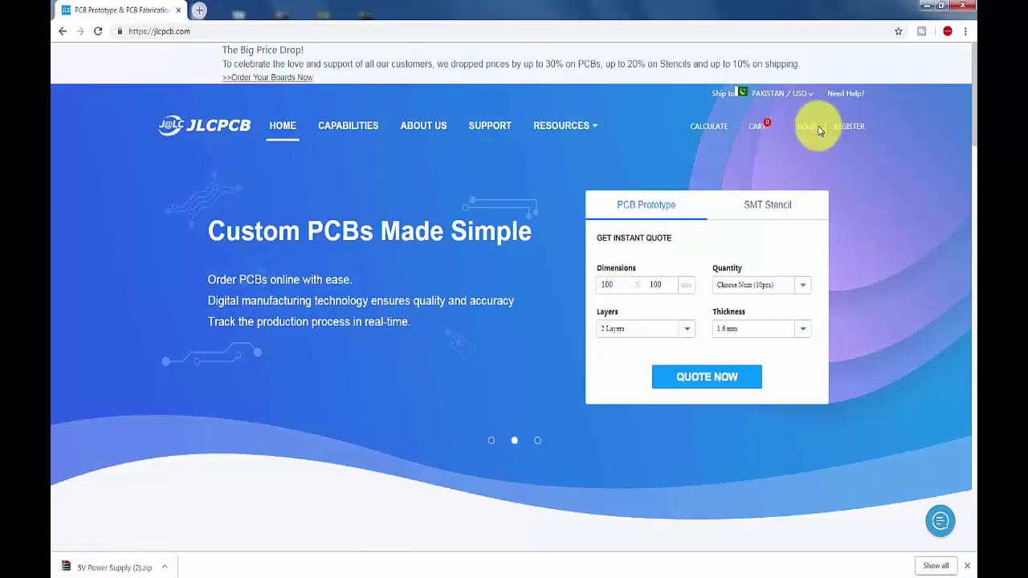
click(814, 128)
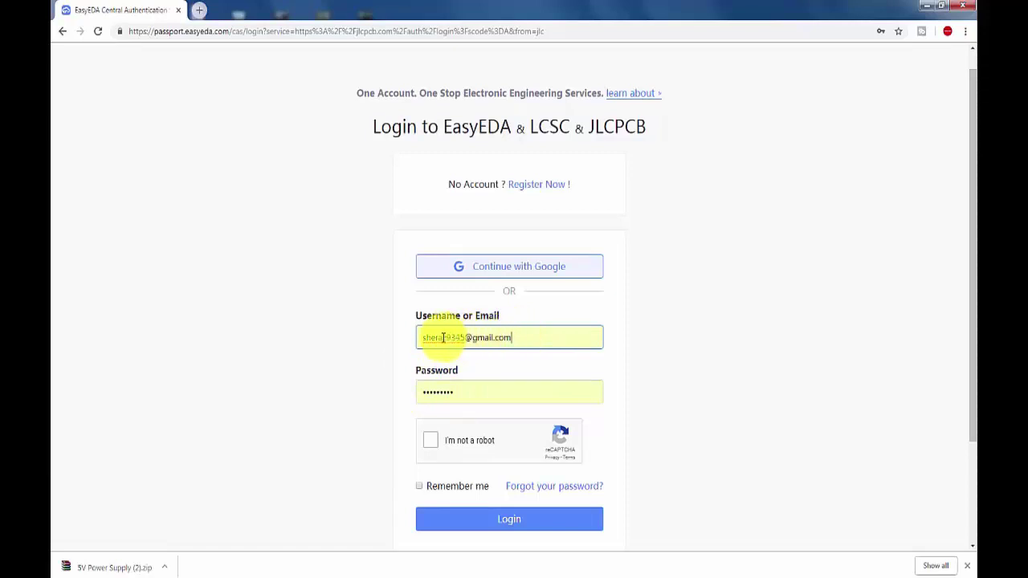
click(456, 394)
click(434, 440)
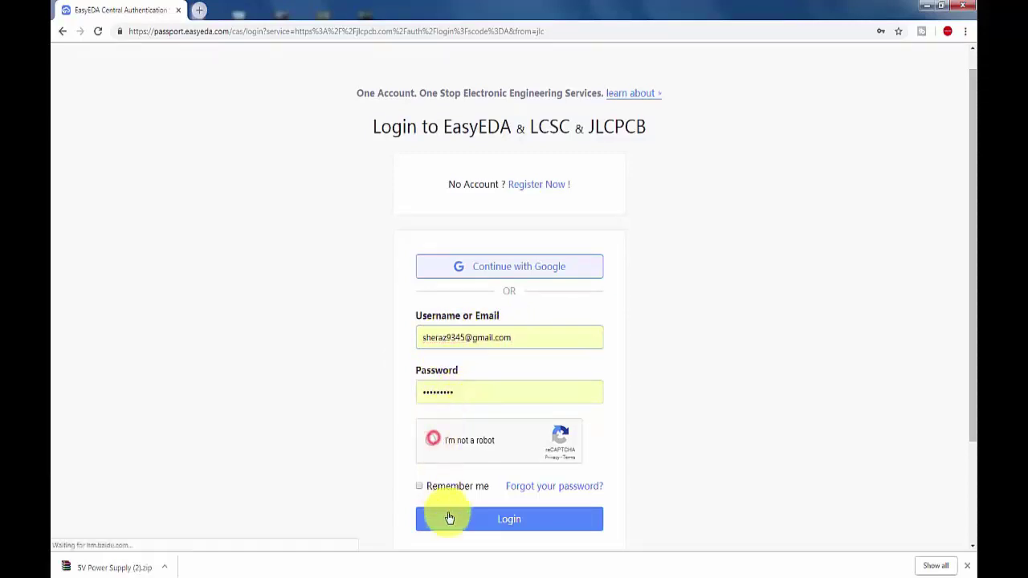
click(479, 530)
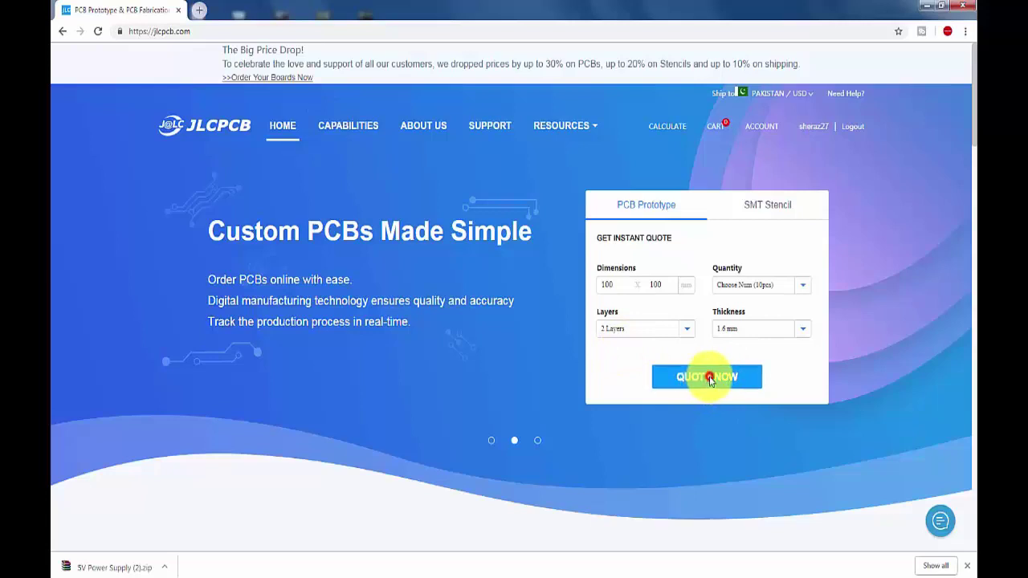
Step: Open the JLCPCB instant quote page in a new tab and look through it, top to bottom
click(711, 379)
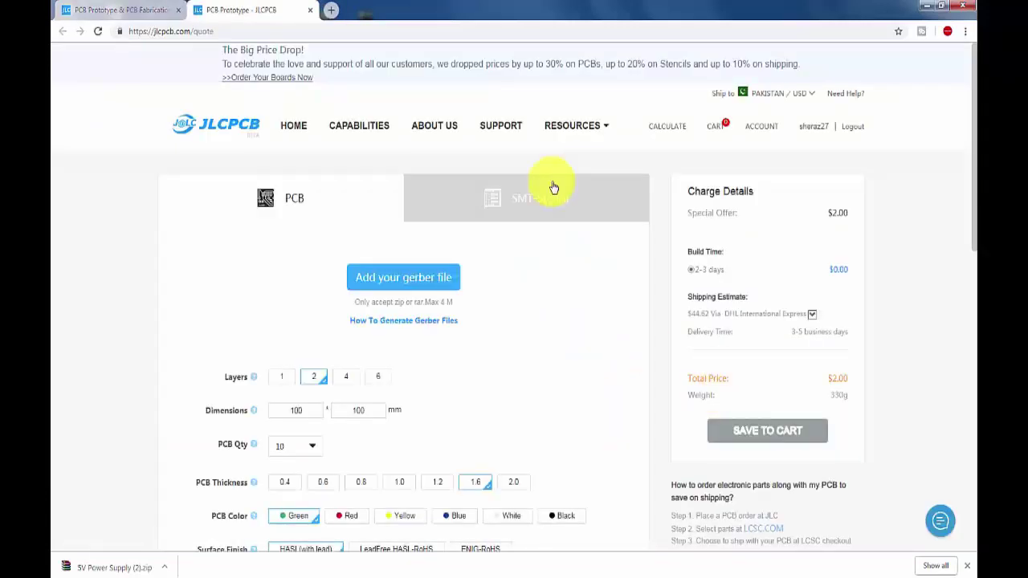
mouse_move(972, 113)
mouse_down()
mouse_move(971, 172)
mouse_move(972, 127)
mouse_up()
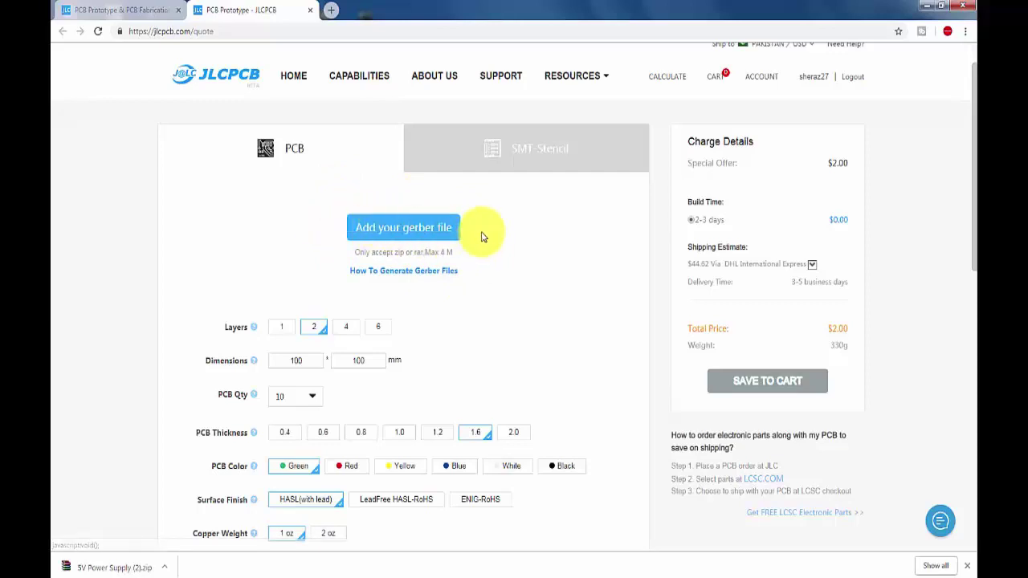
drag(972, 218, 968, 562)
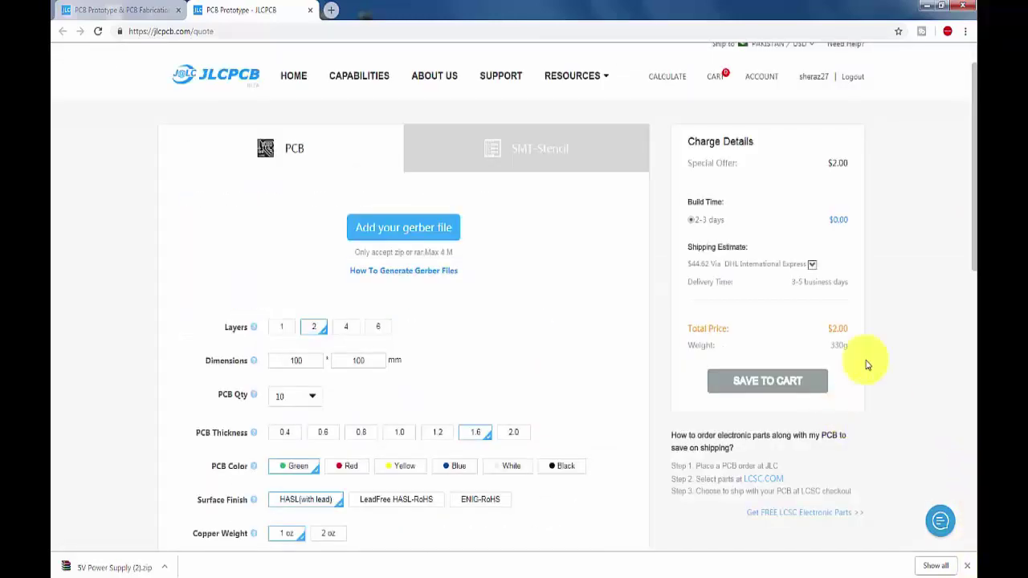
drag(972, 145, 968, 453)
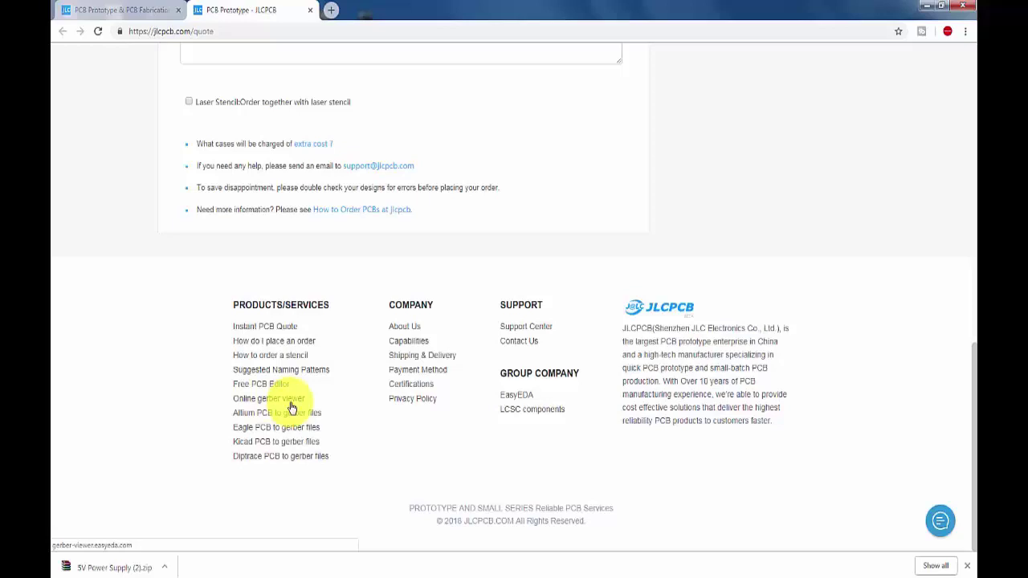
drag(965, 356, 966, 36)
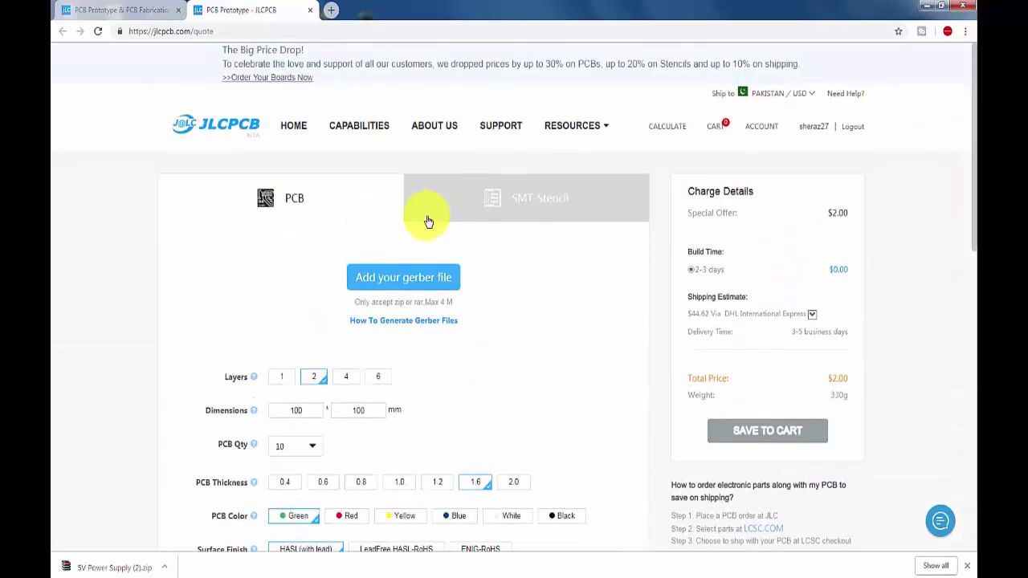
Step: Upload the 5V Power Supply Gerber zip, which is detected as a 2-layer 25×25 mm board
click(408, 277)
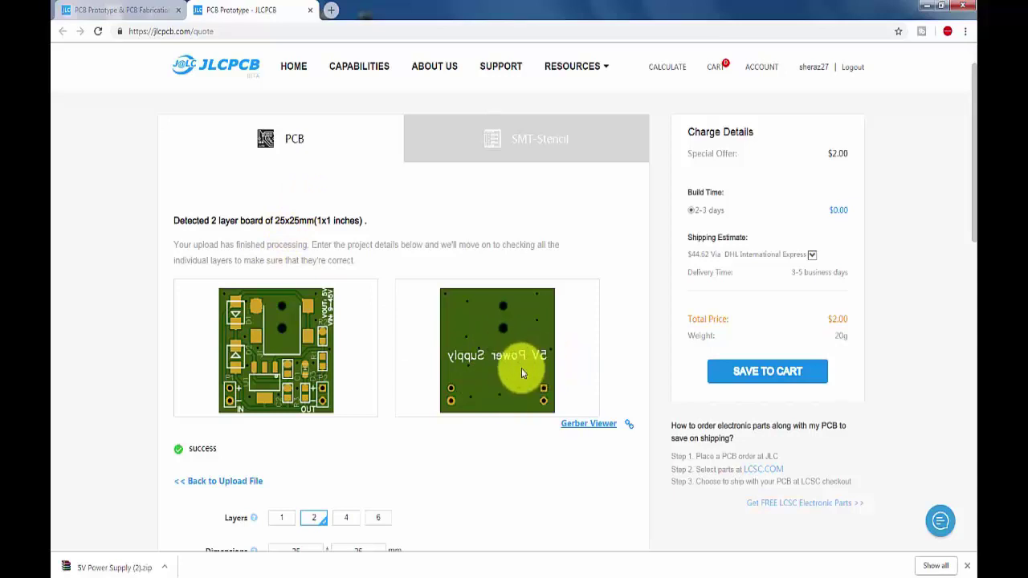
drag(972, 230, 971, 361)
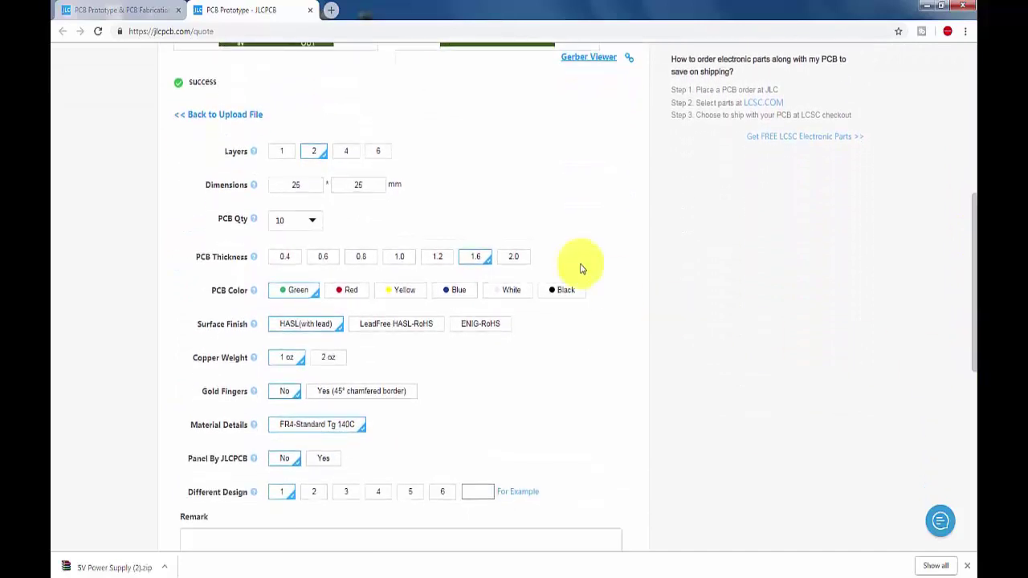
Step: Keep 2 layers and quantity 10, and review the 1 oz copper, FR4 Tg 140C, no-panel options
click(314, 153)
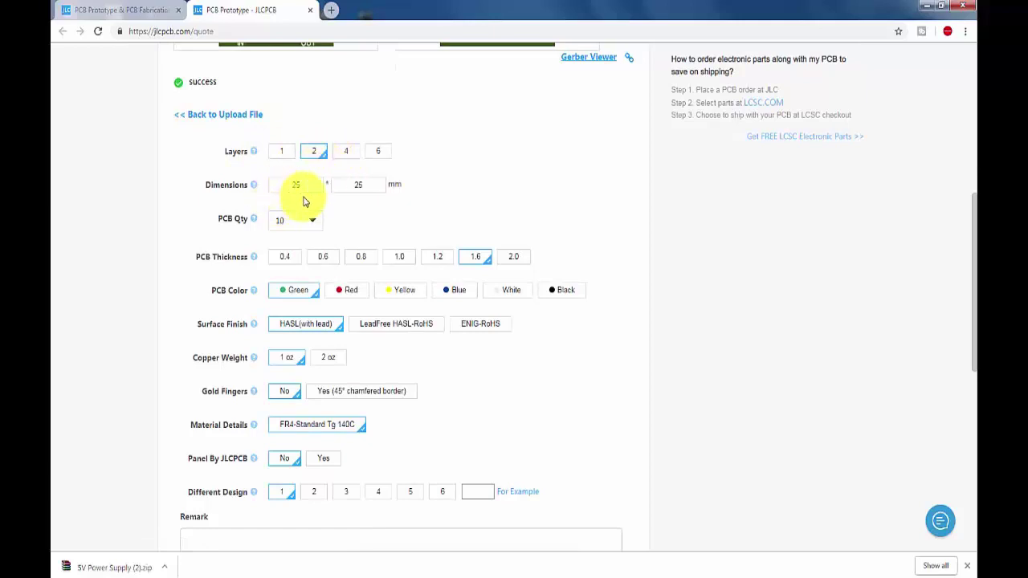
click(302, 226)
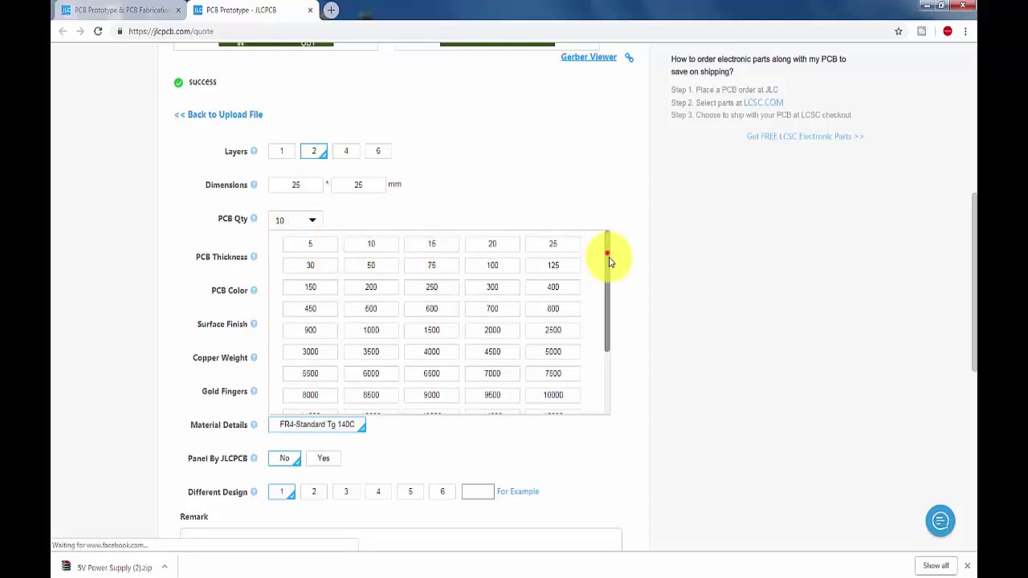
scroll(608, 254, down, 3)
scroll(614, 249, up, 3)
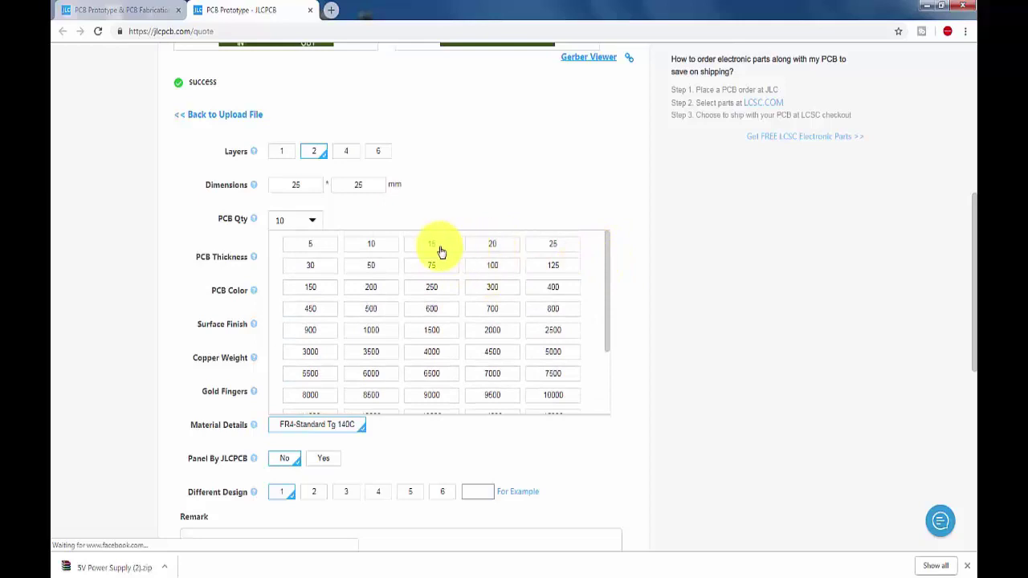
scroll(608, 265, down, 2)
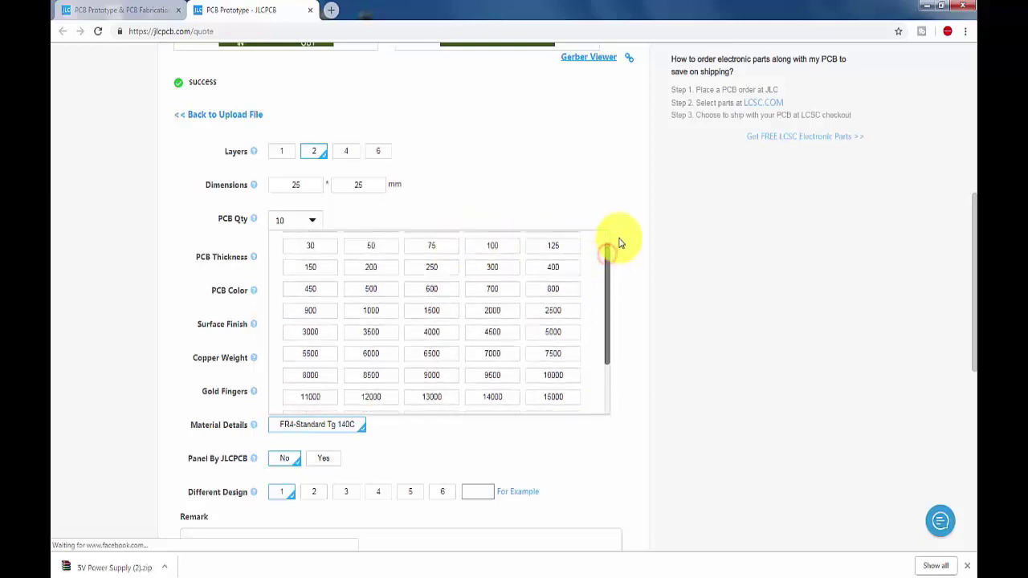
scroll(616, 241, up, 2)
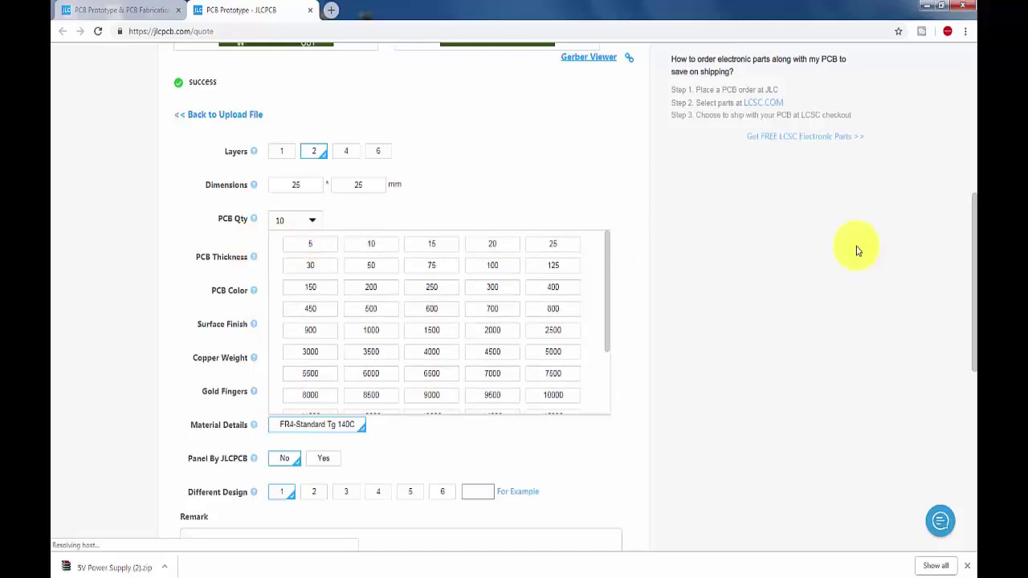
scroll(964, 257, down, 2)
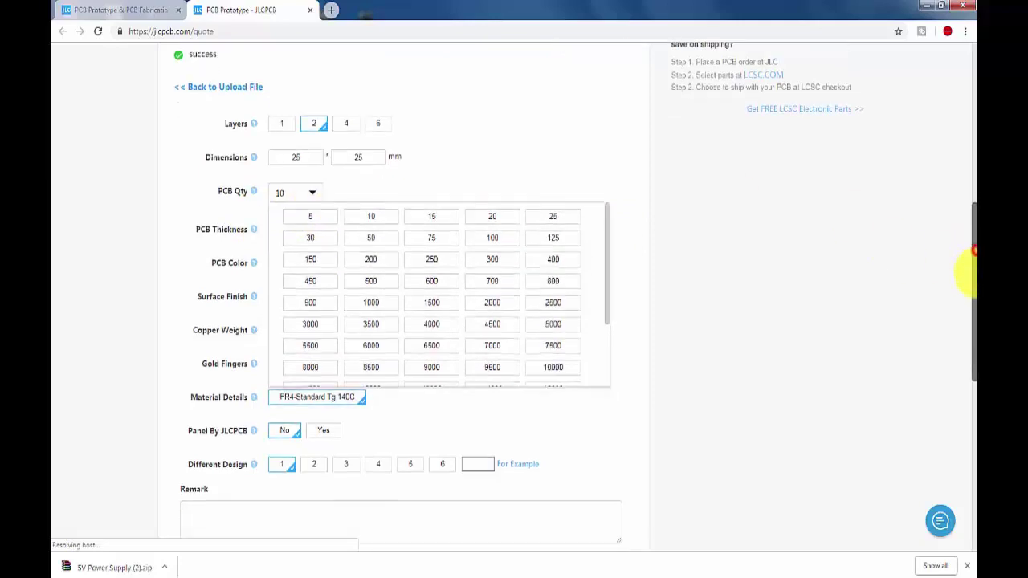
click(650, 174)
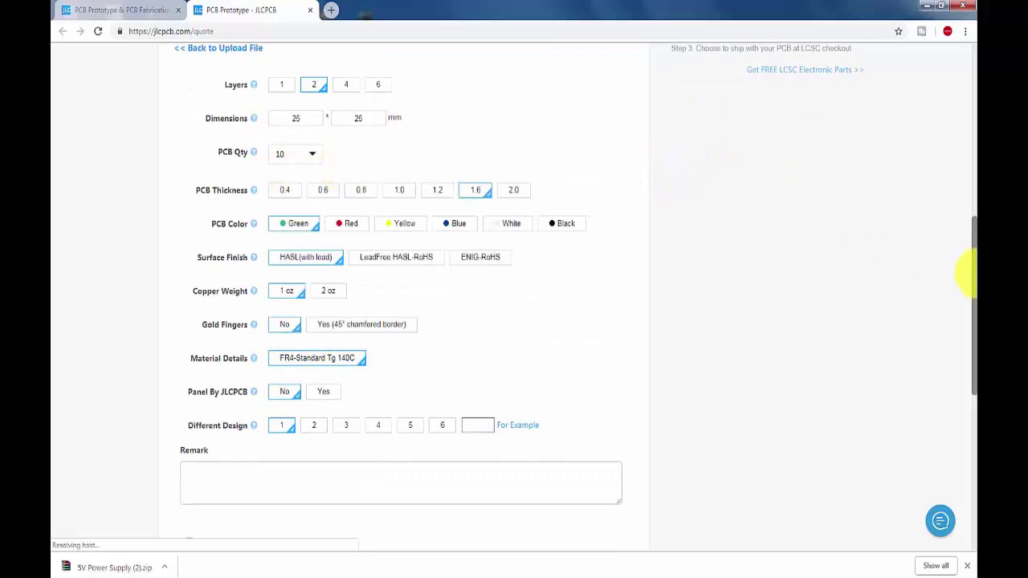
scroll(971, 277, down, 2)
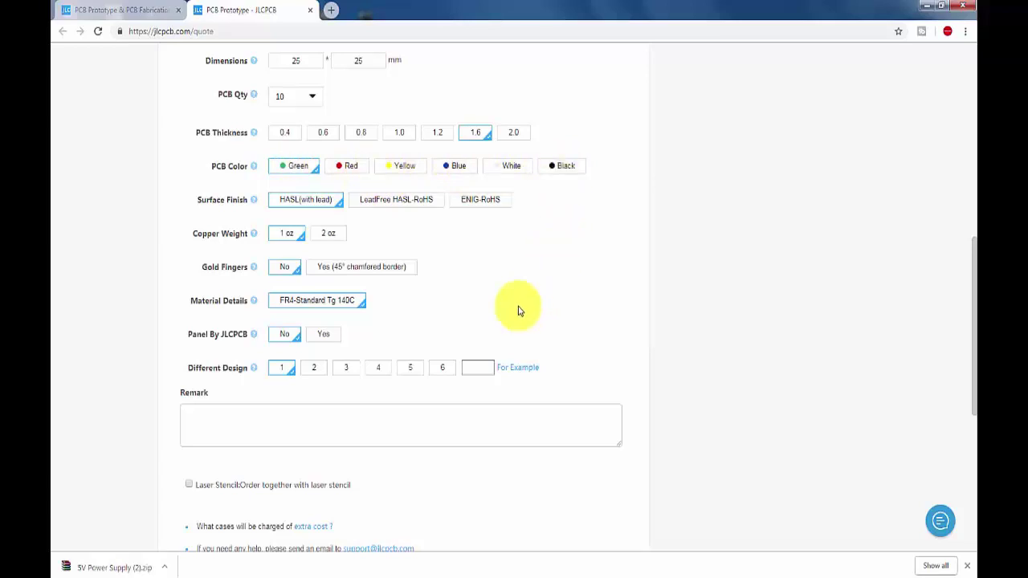
drag(970, 317, 971, 347)
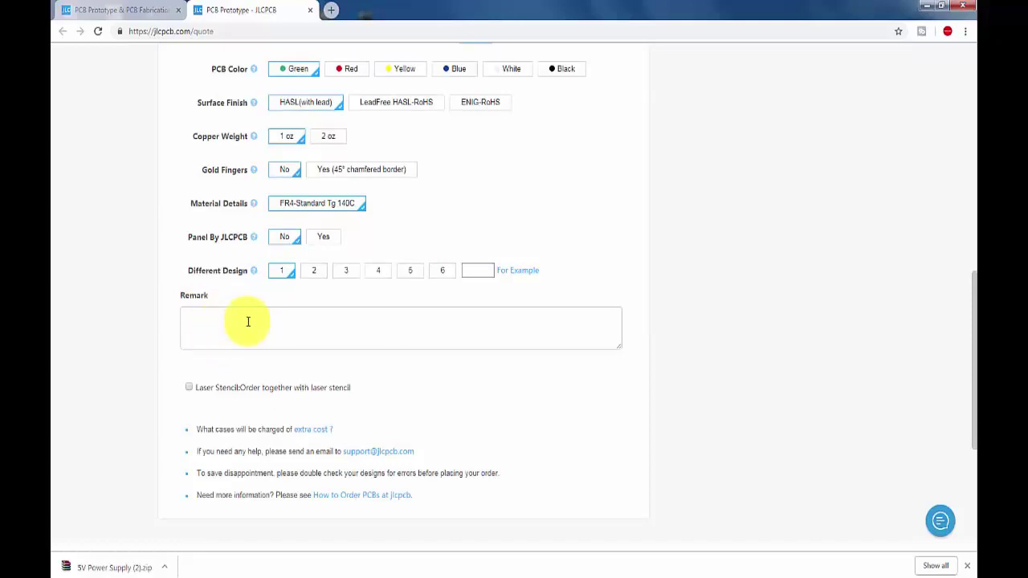
drag(969, 374, 975, 162)
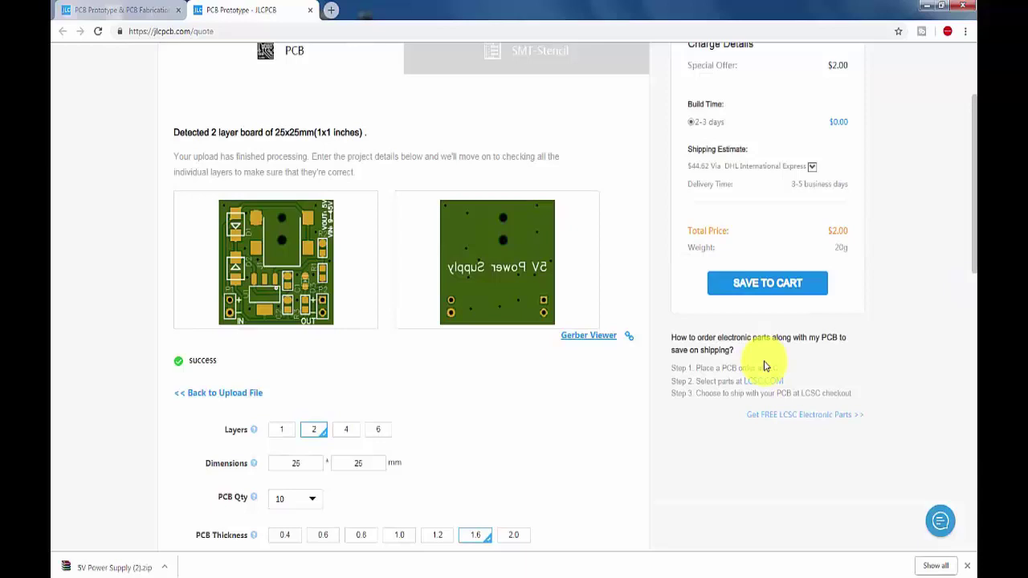
Step: Save the 5V Power Supply PCB prototype to the shopping cart at $2.00
click(778, 286)
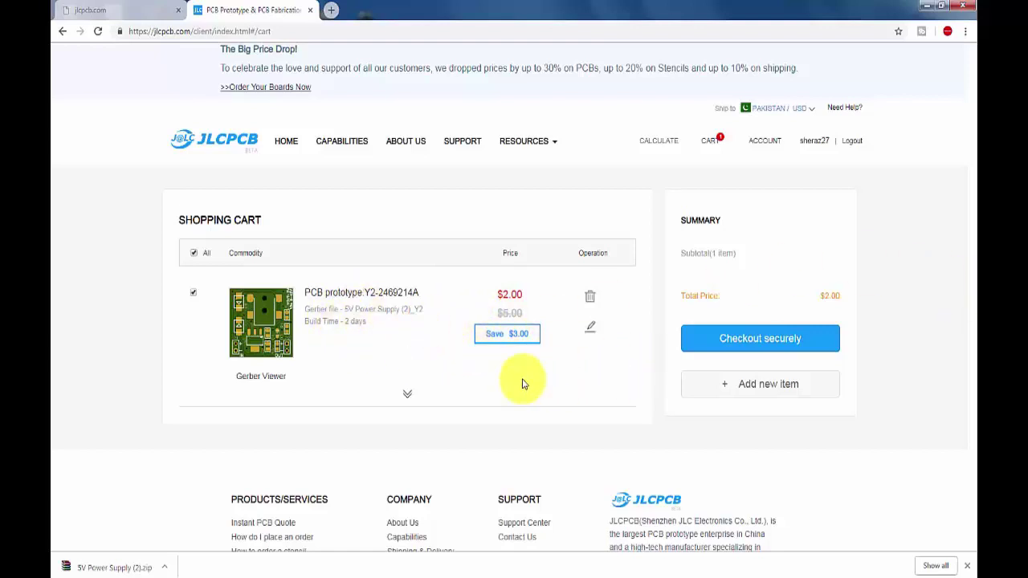
Step: Check out with DHL International Express ($44.62) and Review Before Payment, totaling $46.62
mouse_move(245, 307)
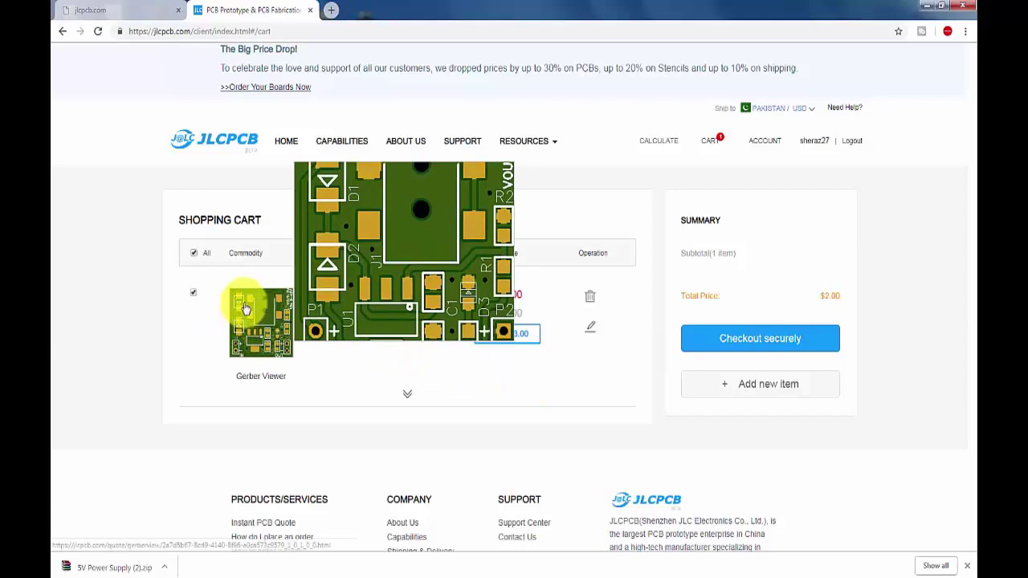
click(775, 338)
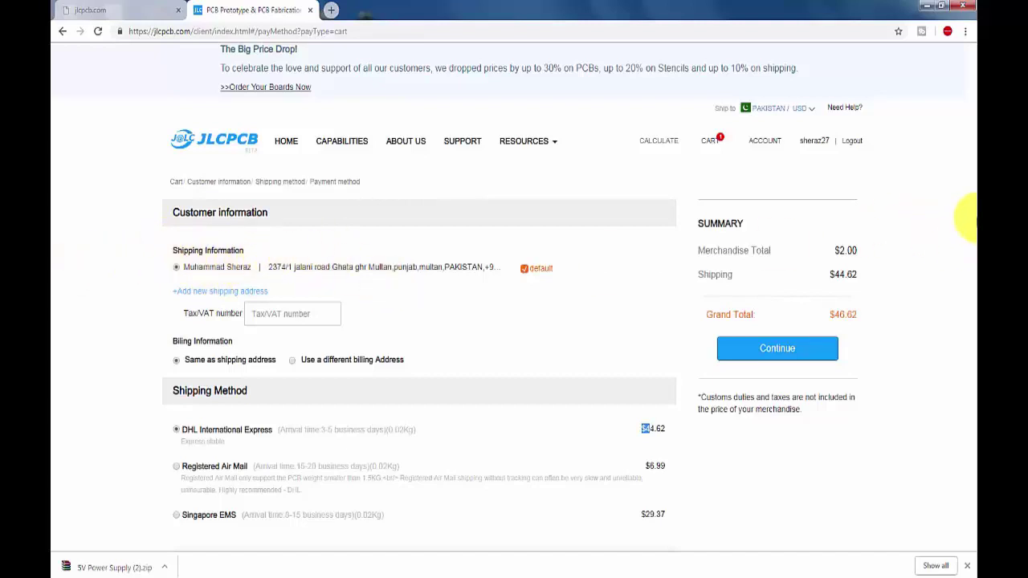
scroll(966, 257, down, 3)
scroll(968, 257, down, 2)
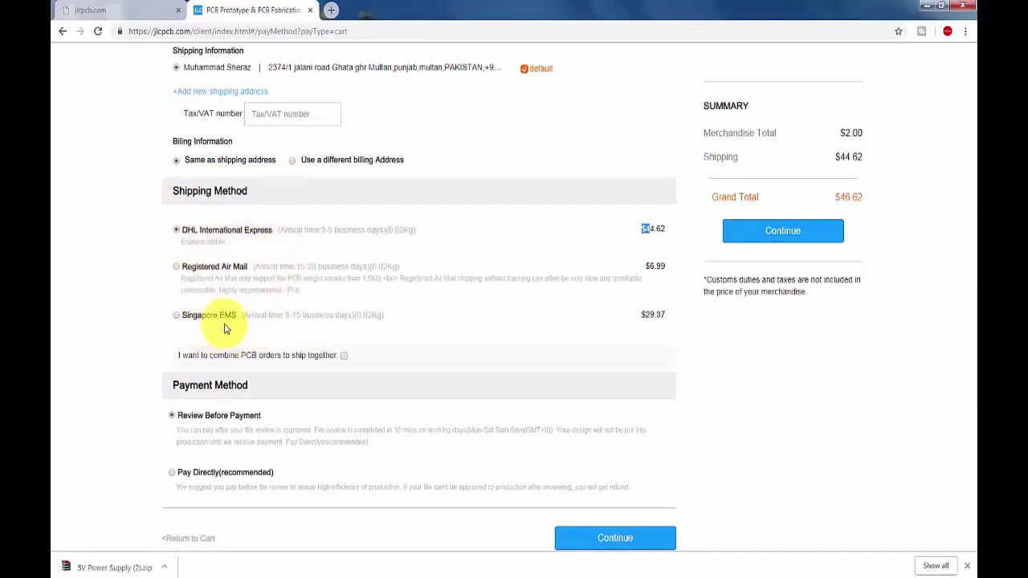
scroll(968, 338, down, 3)
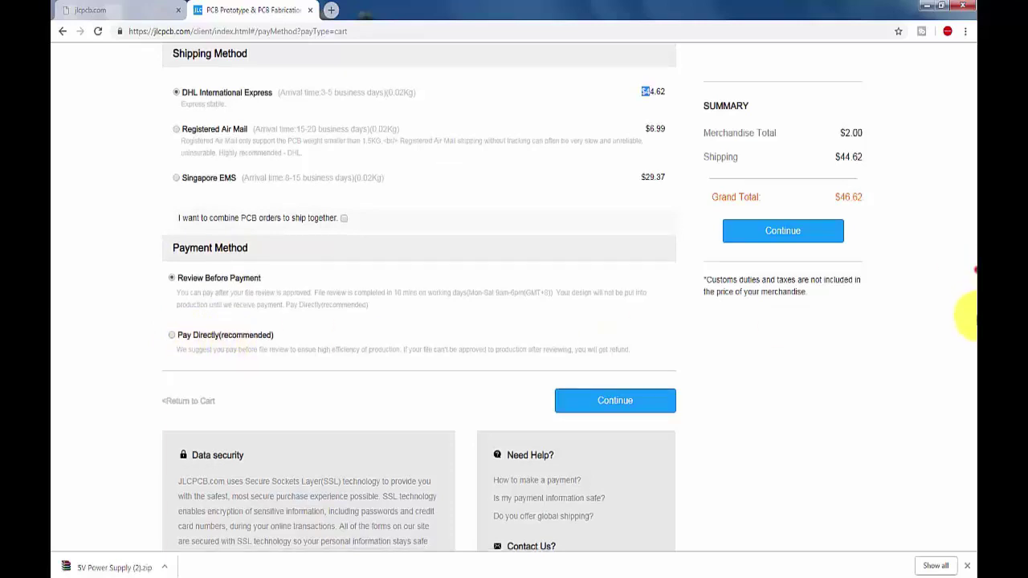
scroll(969, 316, down, 2)
scroll(972, 318, up, 1)
click(645, 299)
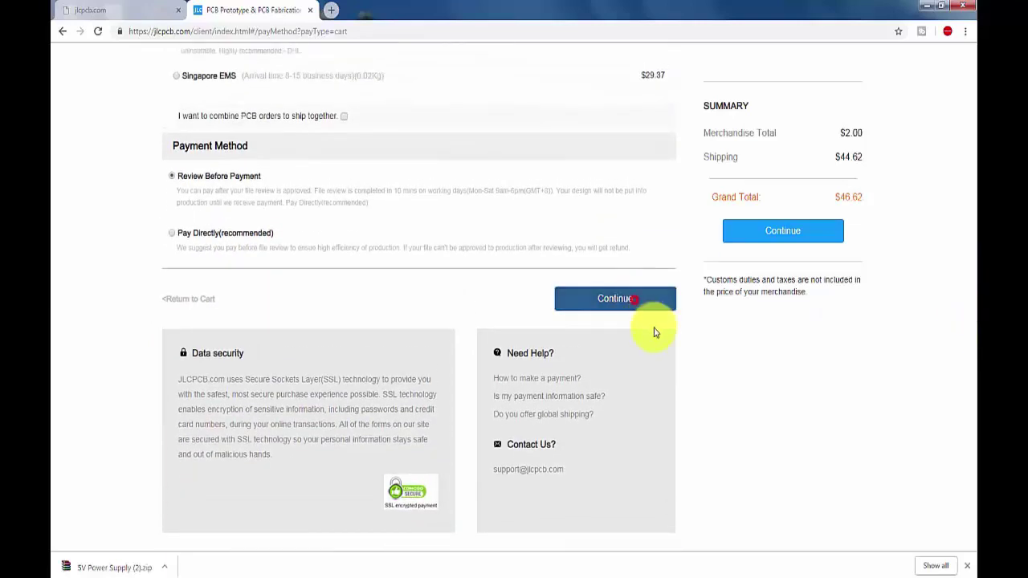